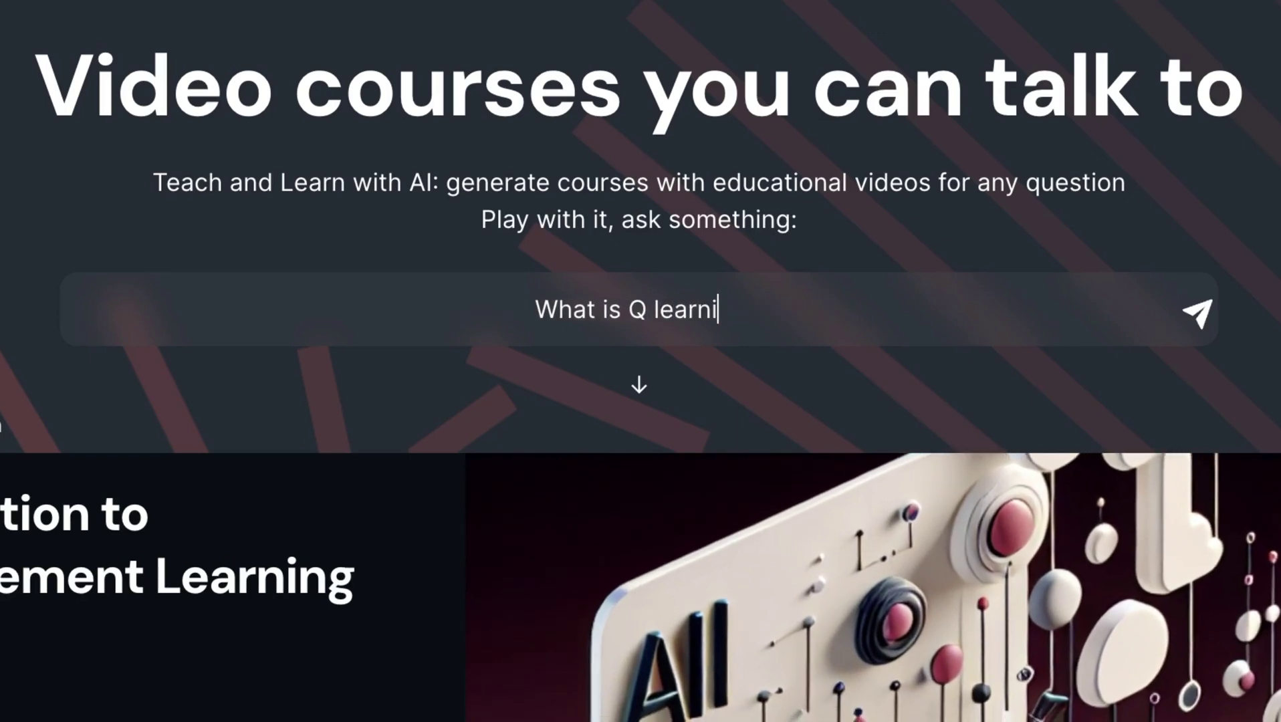
{"action": "type", "text": "ng?"}
Submit the question 'What is Q learning?' to generate the Understanding Q-Learning lesson
{"action": "key", "text": "Return"}
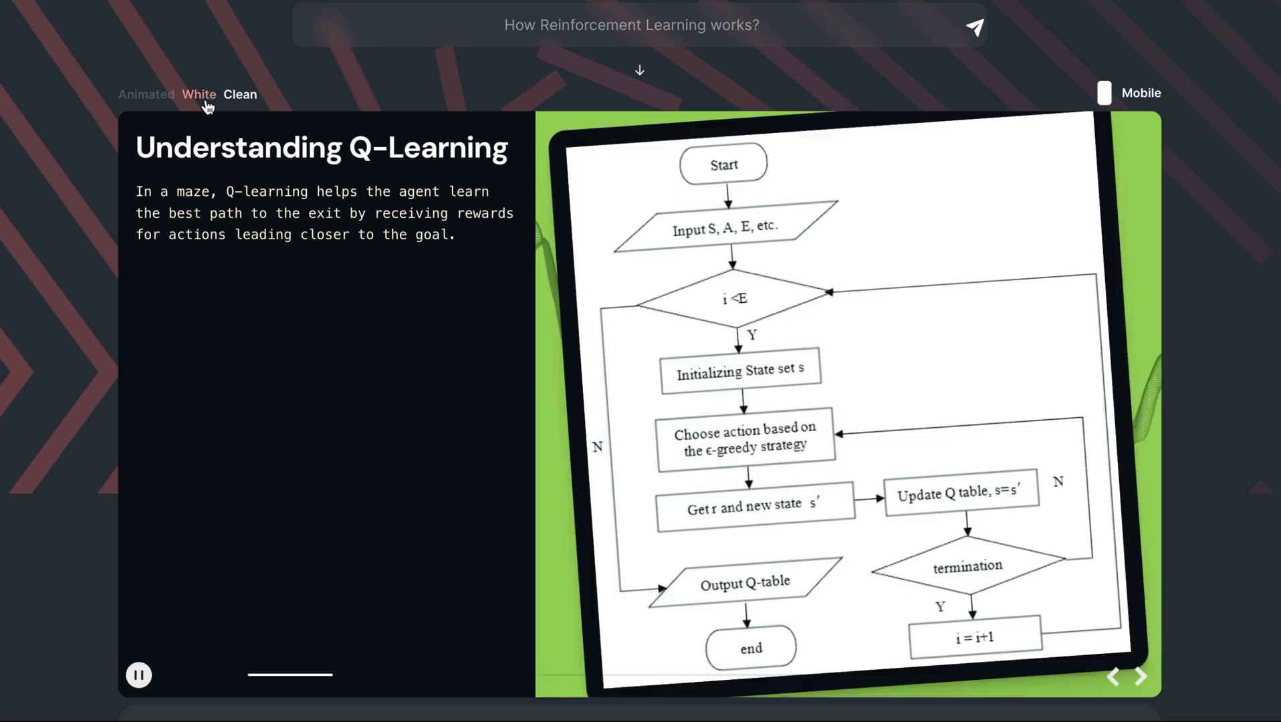
Show the Q-Learning lesson in White, then Clean style, then in mobile layout back in White
{"action": "left_click", "coordinate": [204, 97]}
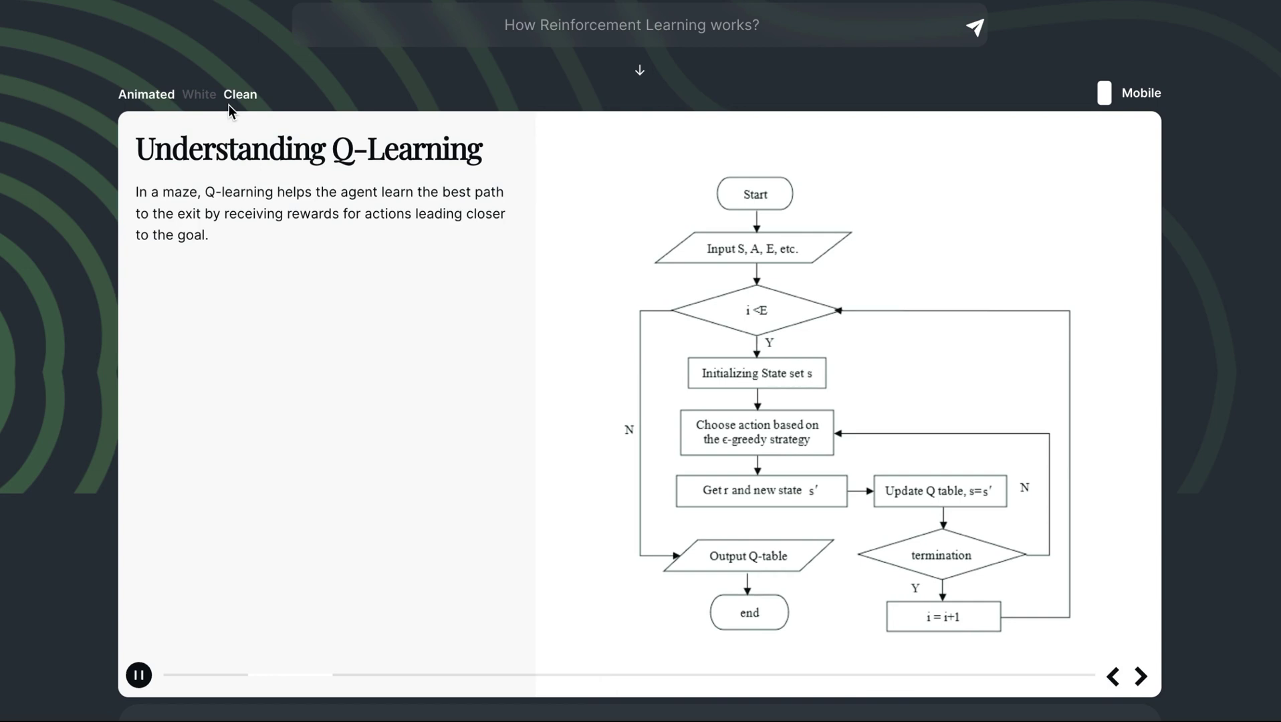
{"action": "left_click", "coordinate": [234, 99]}
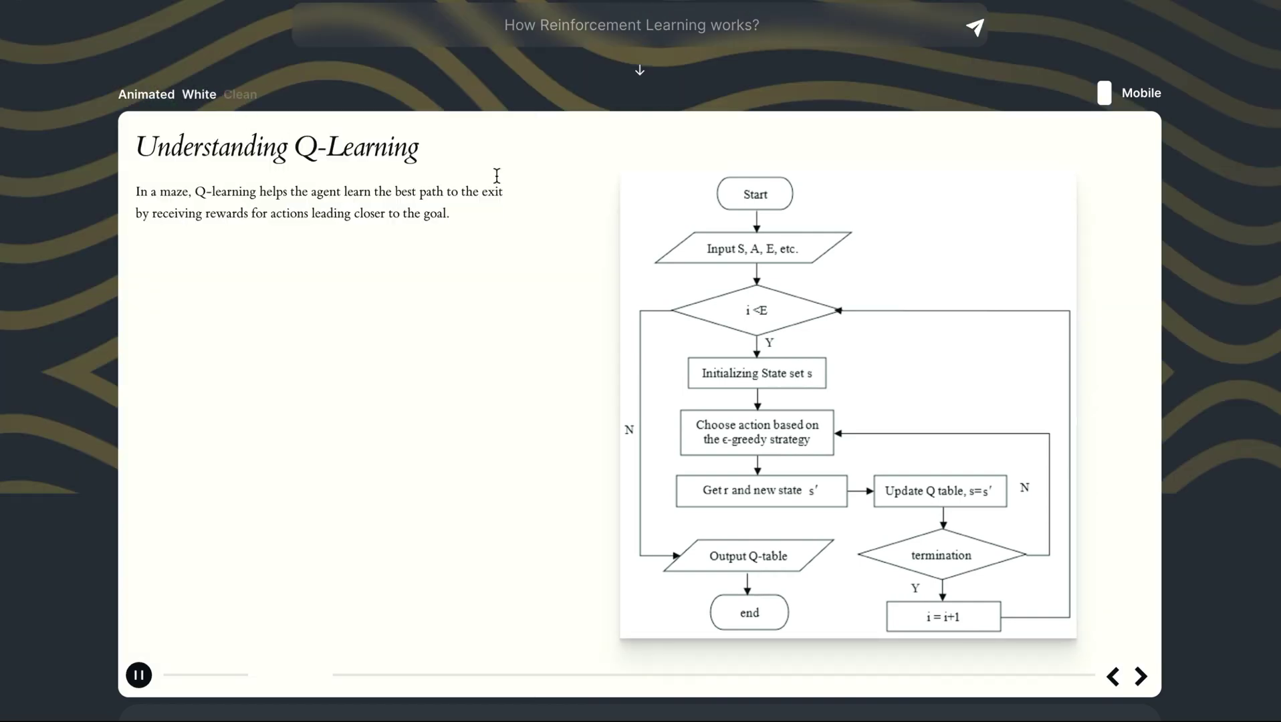
{"action": "left_click", "coordinate": [1149, 102]}
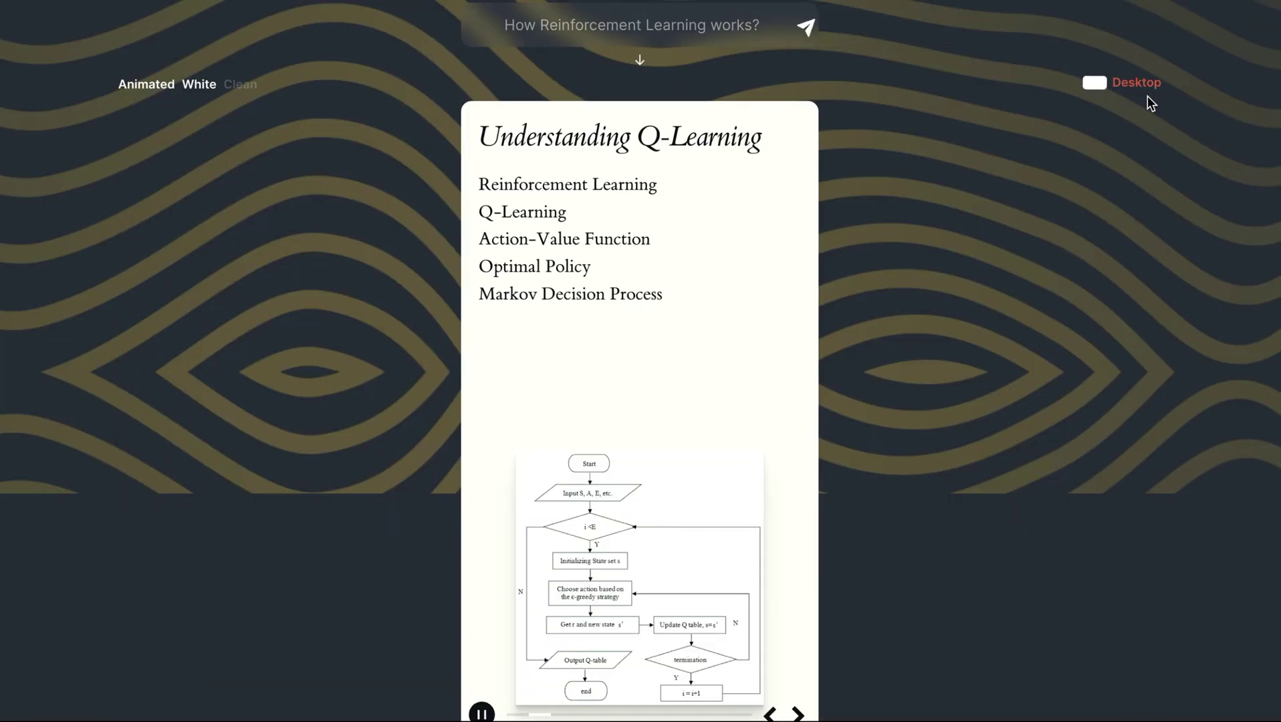
{"action": "left_click", "coordinate": [199, 84]}
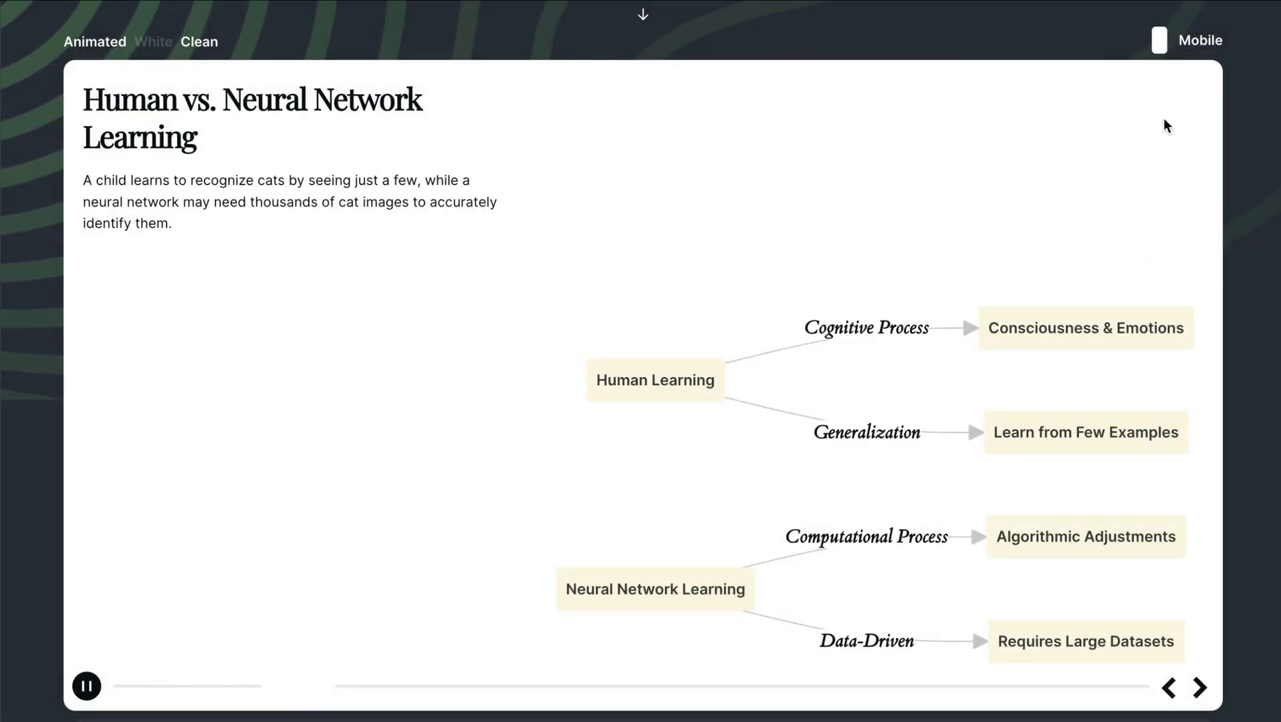
View the Human vs. Neural Network lesson in mobile then wide layout and restyle it Clean
{"action": "left_click", "coordinate": [1186, 45]}
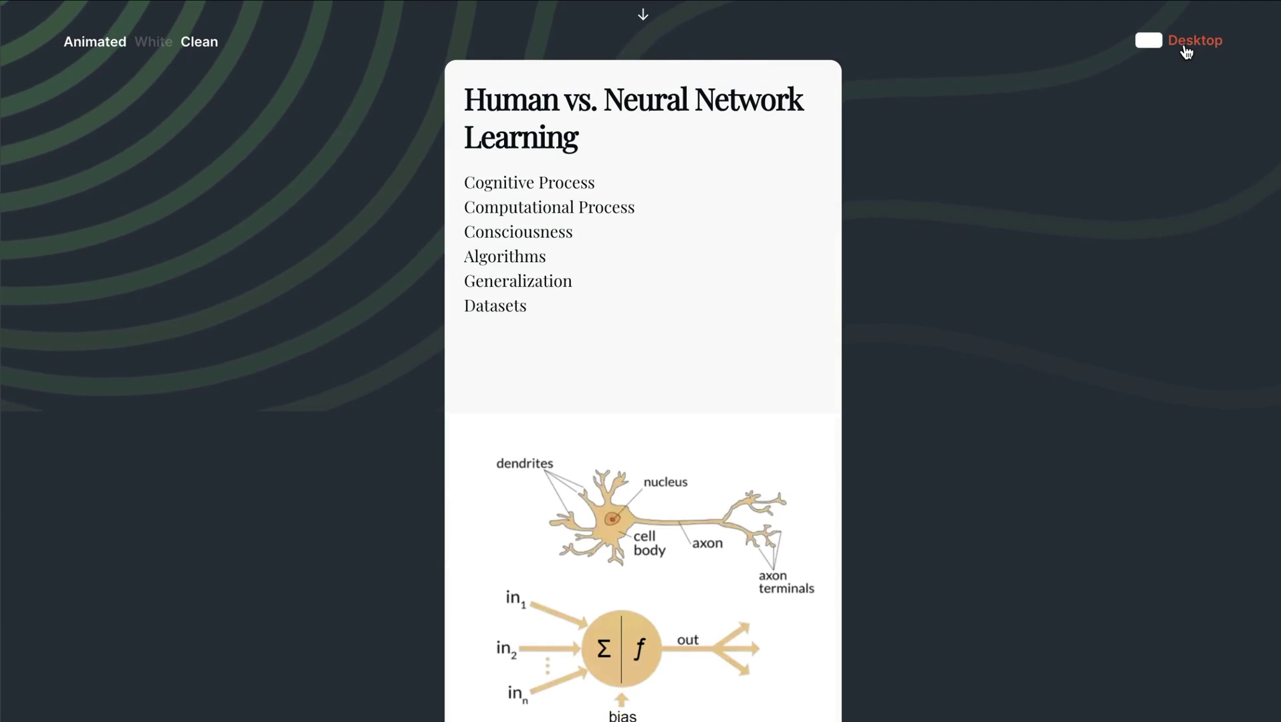
{"action": "left_click", "coordinate": [1186, 45]}
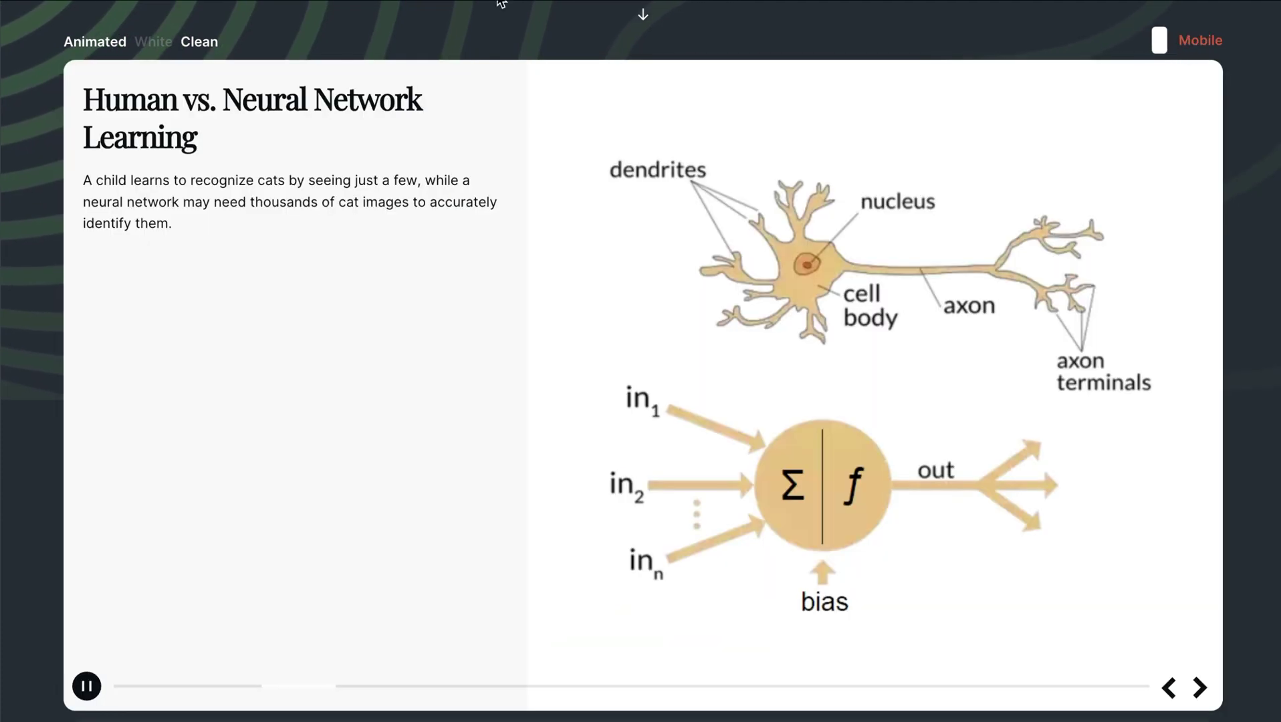
{"action": "left_click", "coordinate": [203, 51]}
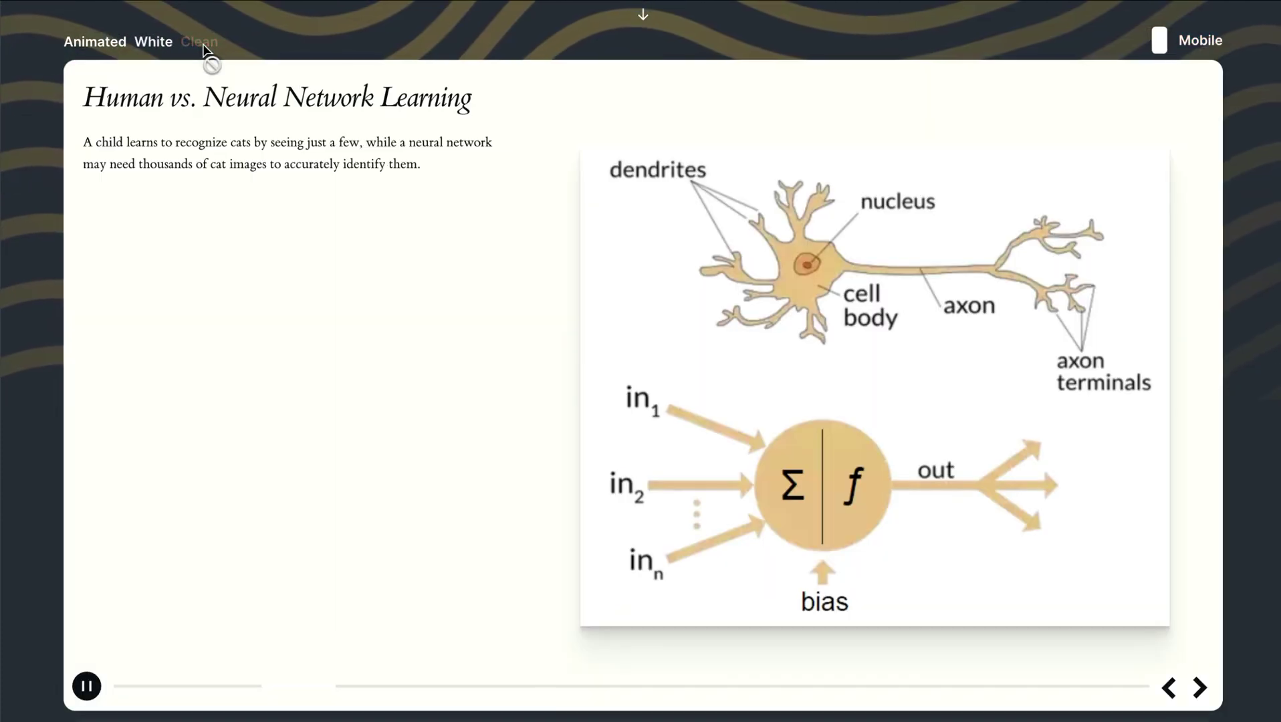
{"action": "type", "text": "Edwa"}
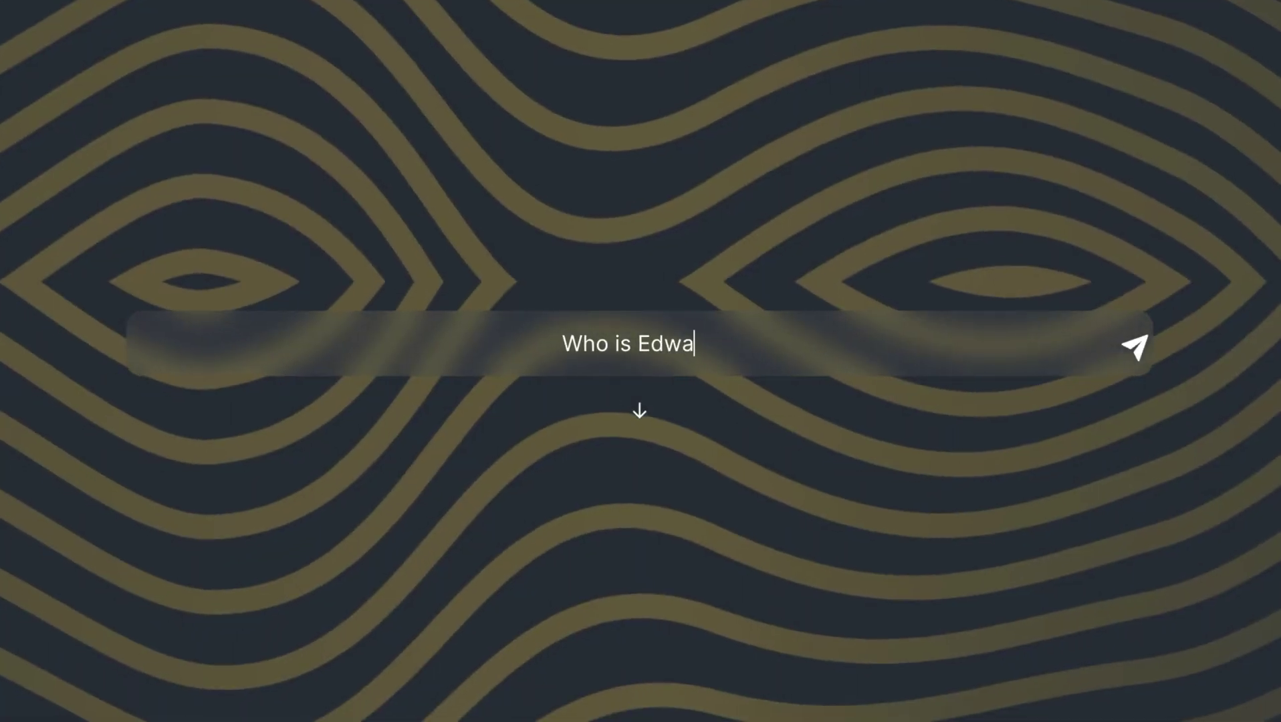
{"action": "type", "text": "rd Ta"}
Correct and submit 'Who is Edward Tufte?' to generate a new lesson
{"action": "key", "text": "BackSpace"}
{"action": "type", "text": "ufte?"}
{"action": "key", "text": "Return"}
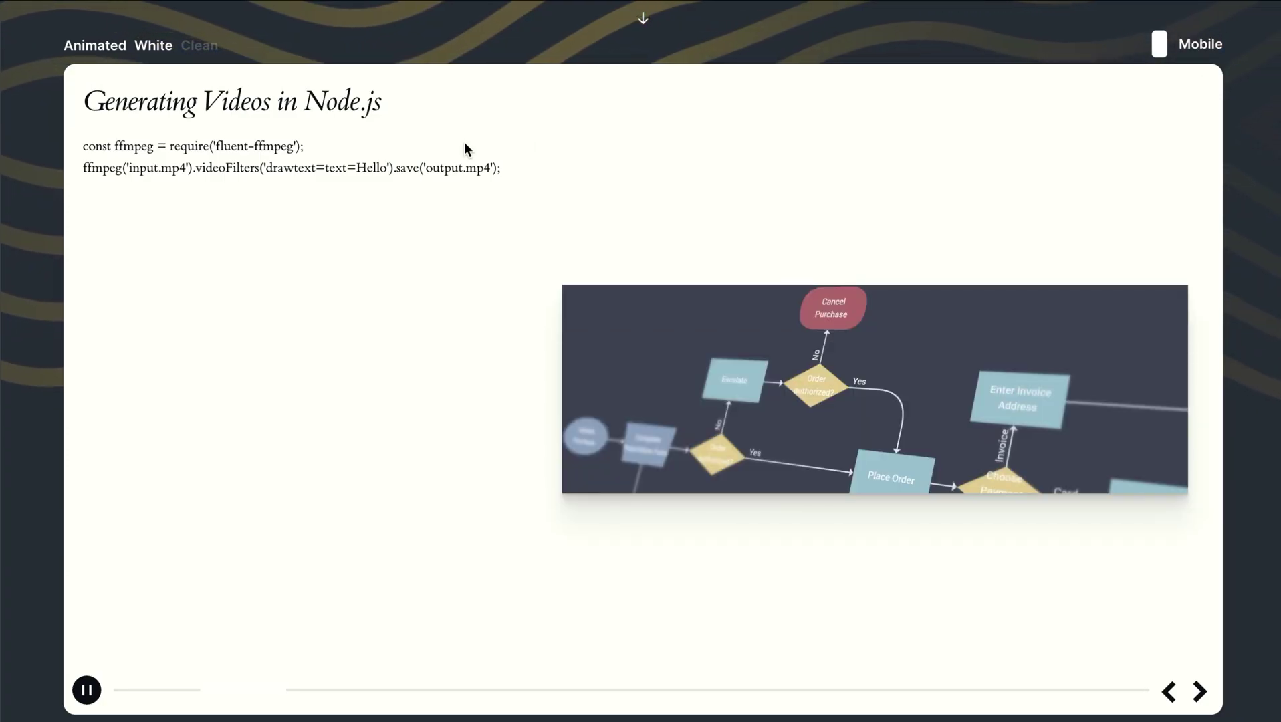
View the Node.js lesson in mobile layout with the Animated style, then return to wide layout
{"action": "left_click", "coordinate": [154, 45]}
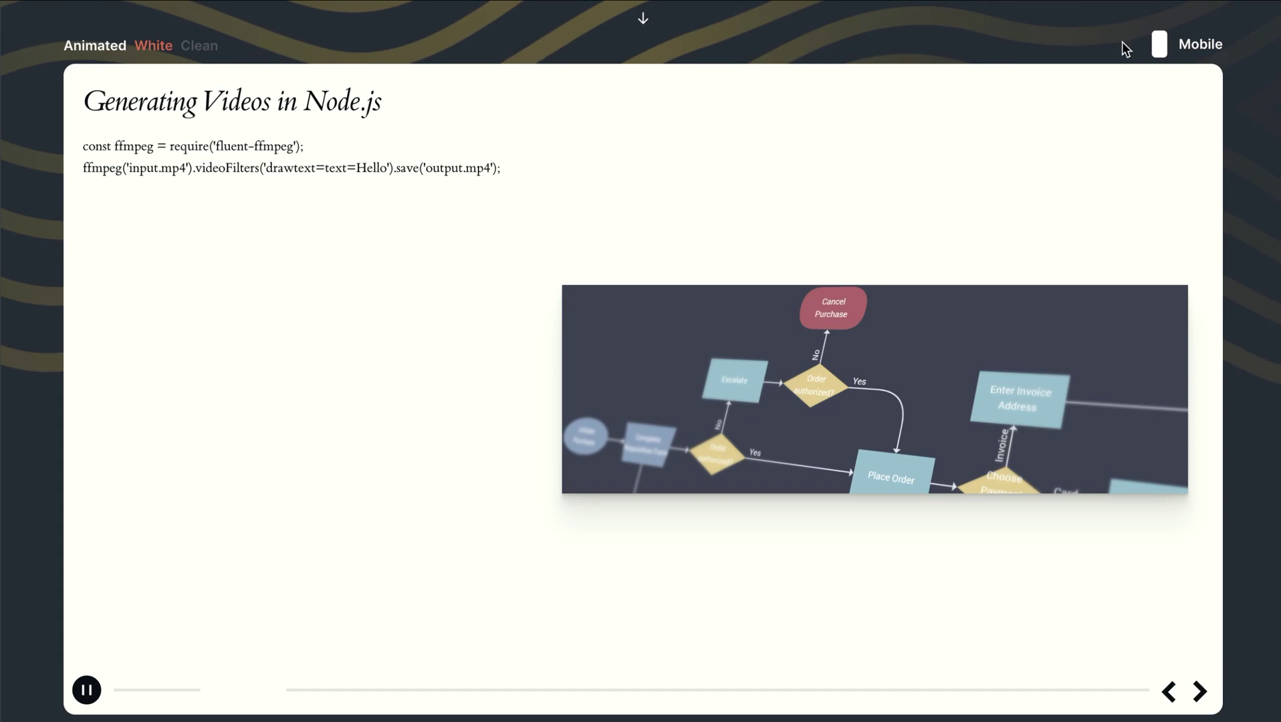
{"action": "left_click", "coordinate": [1191, 45]}
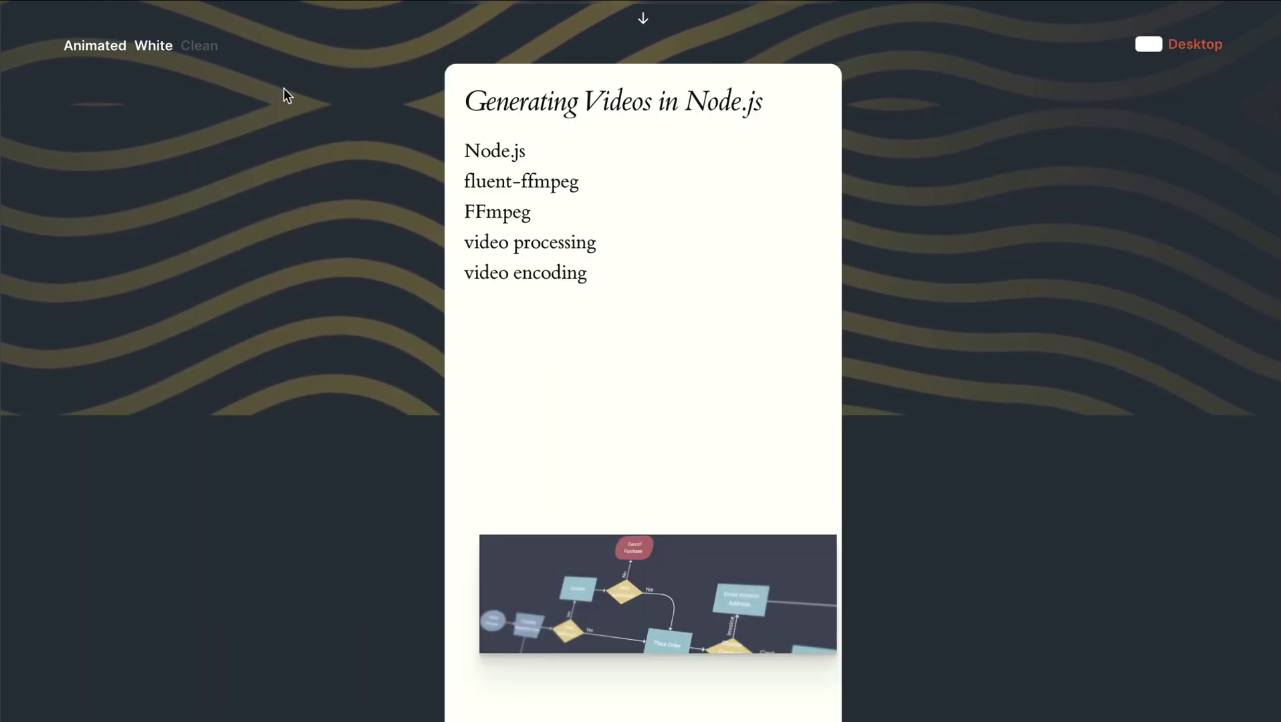
{"action": "left_click", "coordinate": [150, 47]}
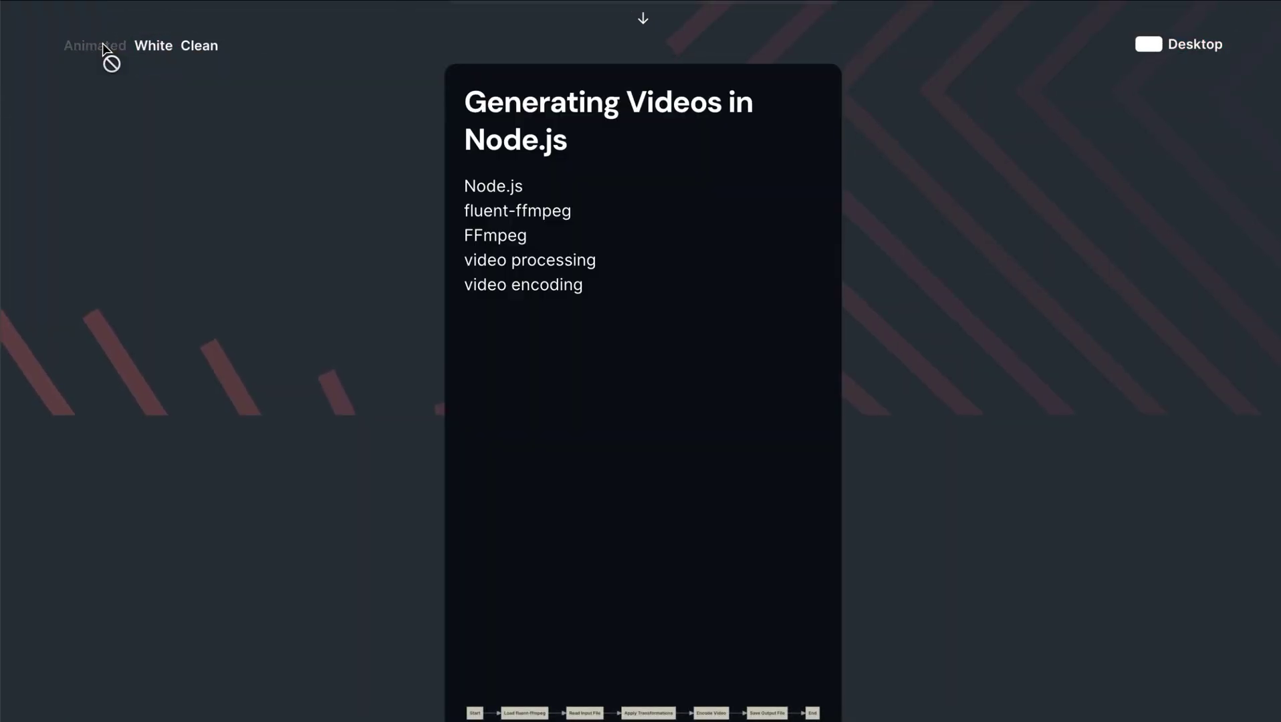
{"action": "left_click", "coordinate": [1173, 46]}
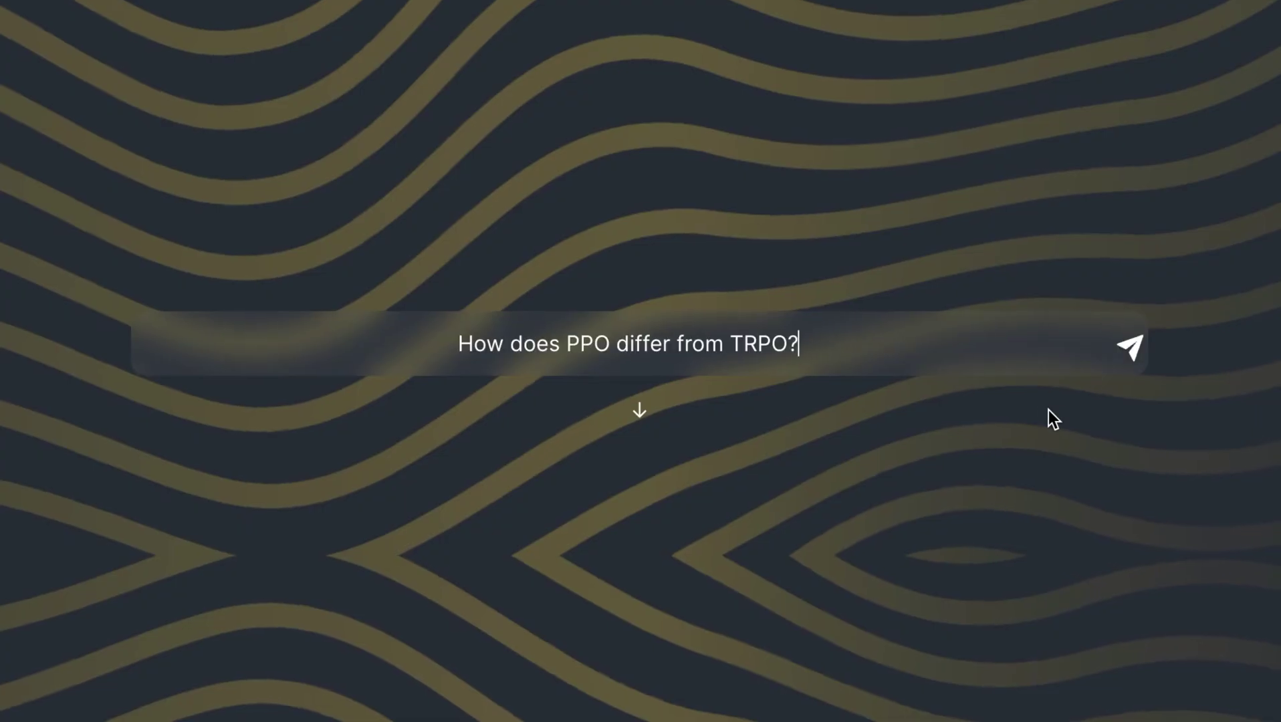
Submit the PPO vs TRPO question and show the resulting lesson in White, then Clean style
{"action": "left_click", "coordinate": [1130, 350]}
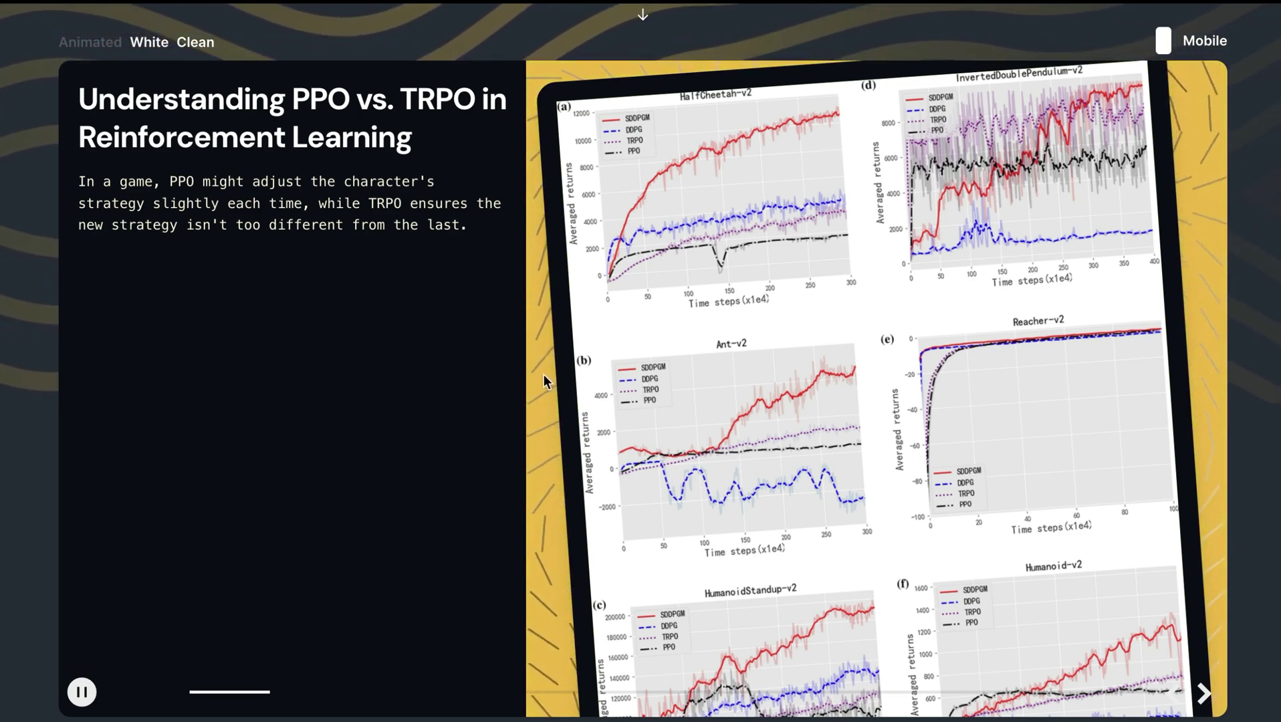
{"action": "left_click", "coordinate": [150, 42]}
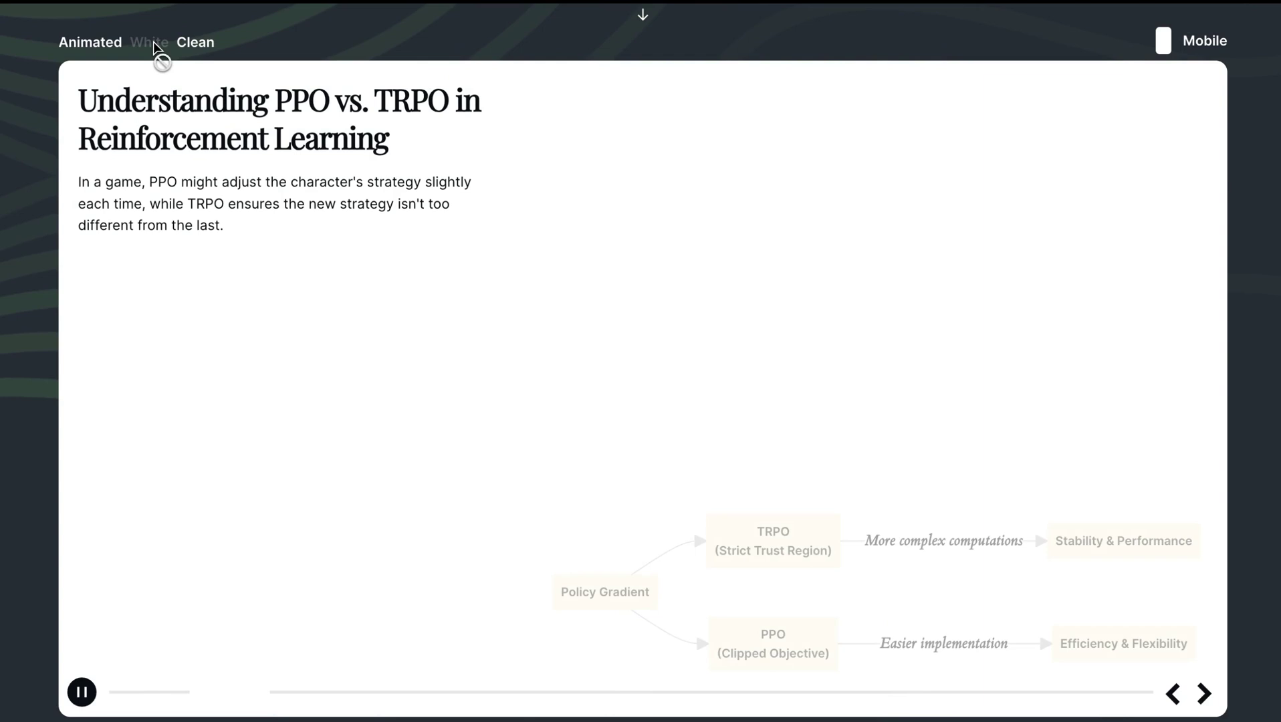
{"action": "left_click", "coordinate": [202, 45]}
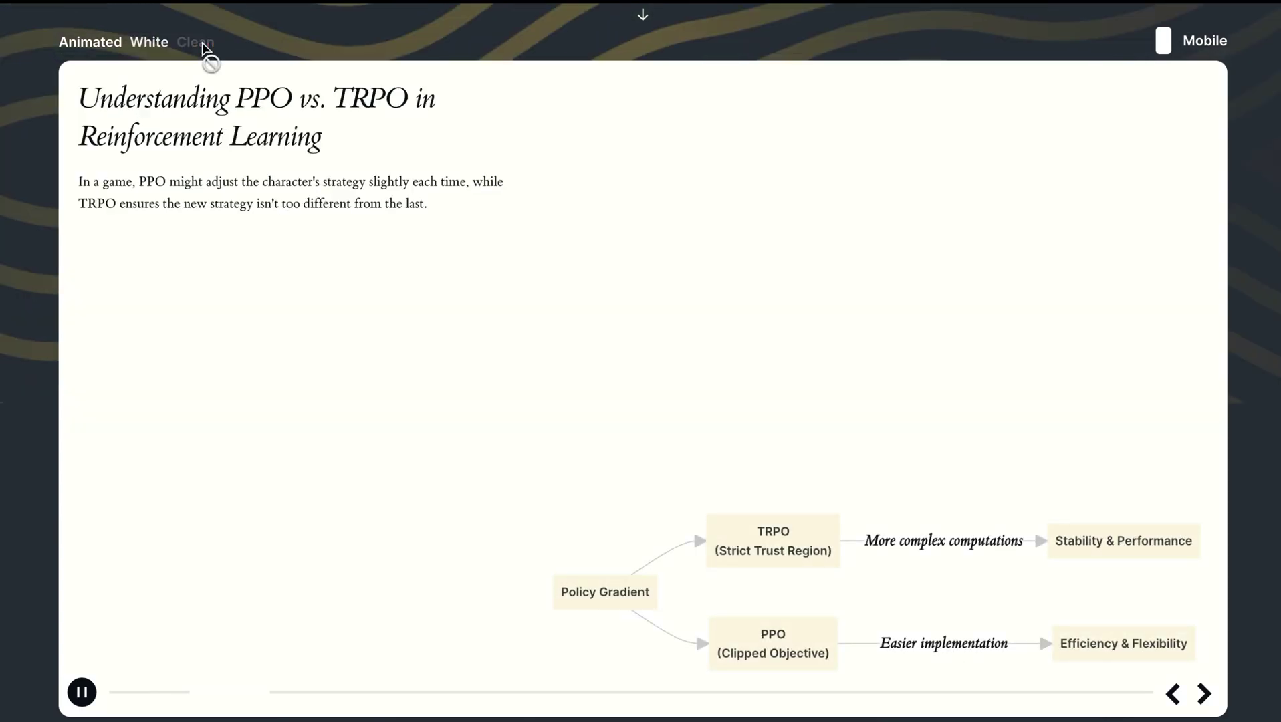